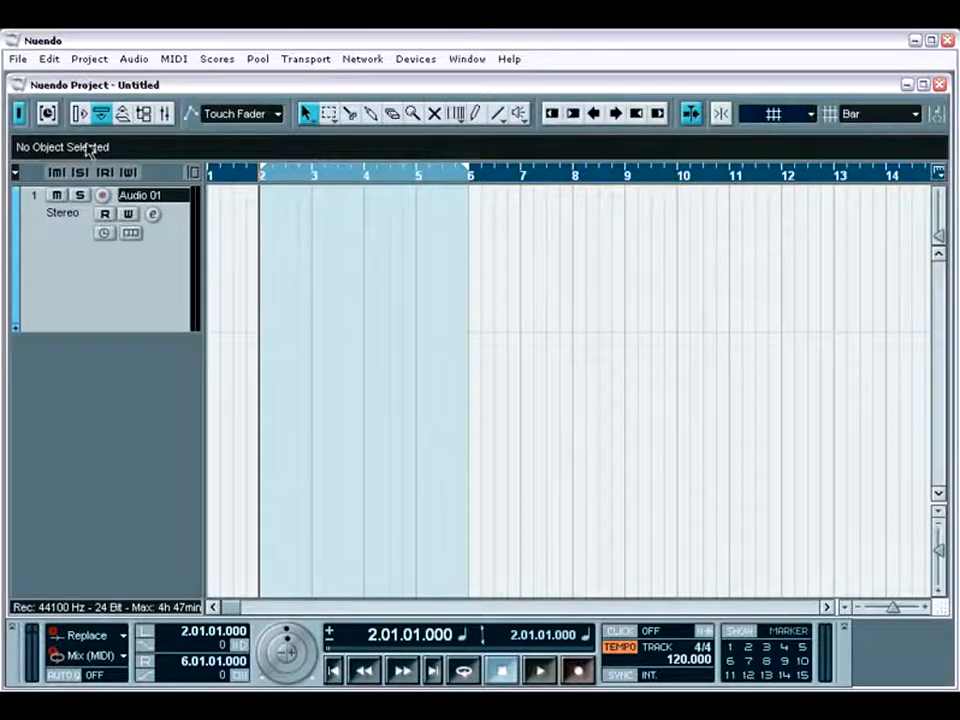
Step: Record-enable the Audio 01 track and set the linear record mode to Normal, with the Inspector hidden again at the end
{"action": "key", "text": "alt+i"}
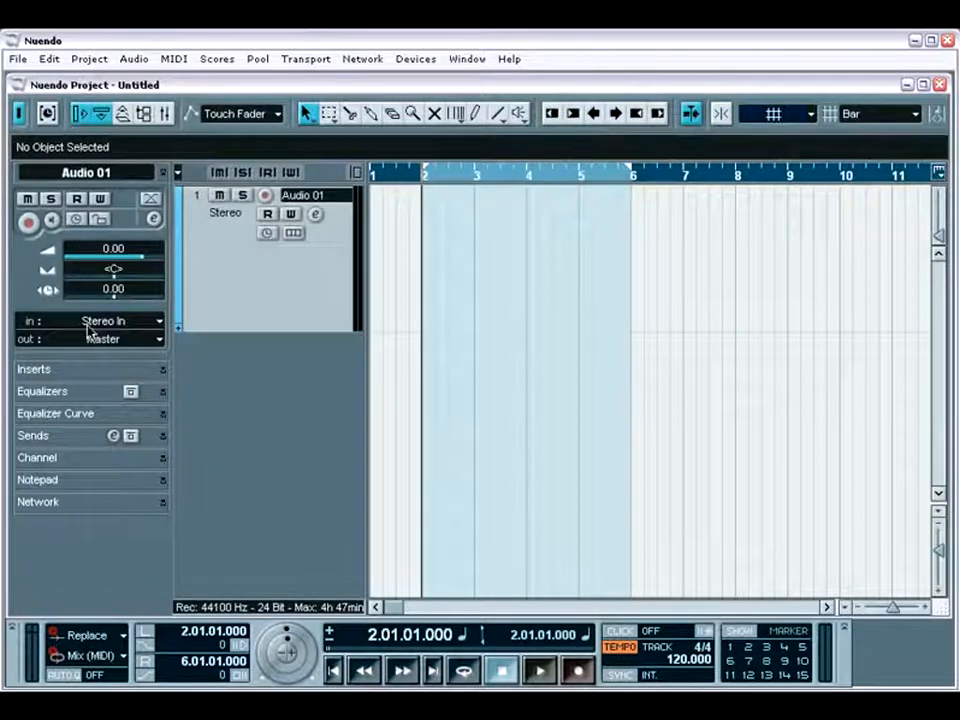
{"action": "left_click", "coordinate": [29, 224]}
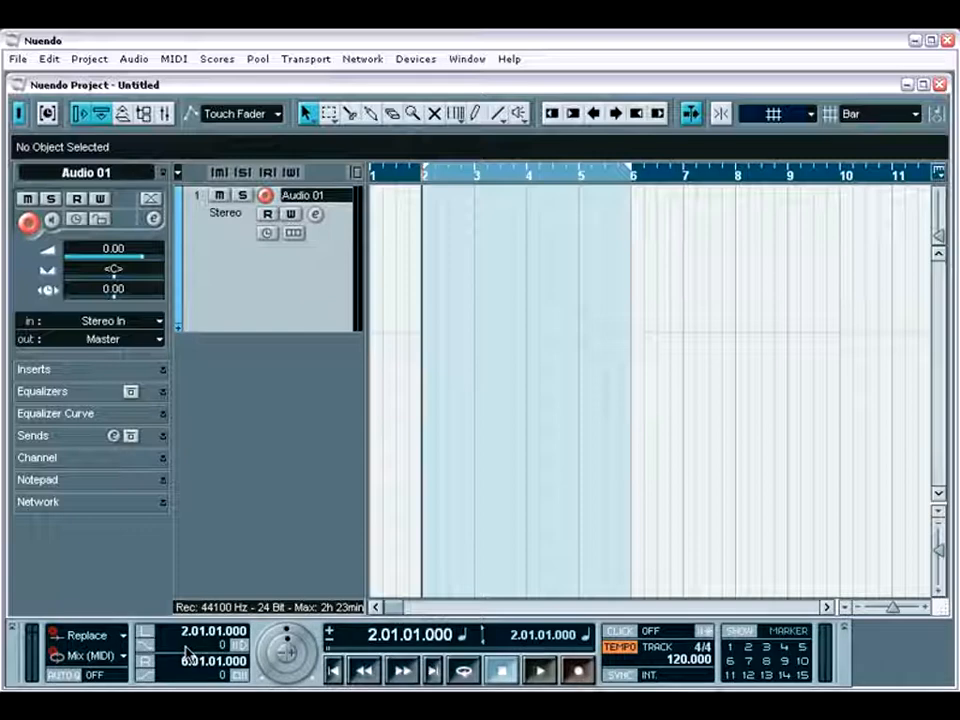
{"action": "left_click", "coordinate": [127, 640]}
{"action": "left_click", "coordinate": [120, 612]}
{"action": "left_click", "coordinate": [80, 113]}
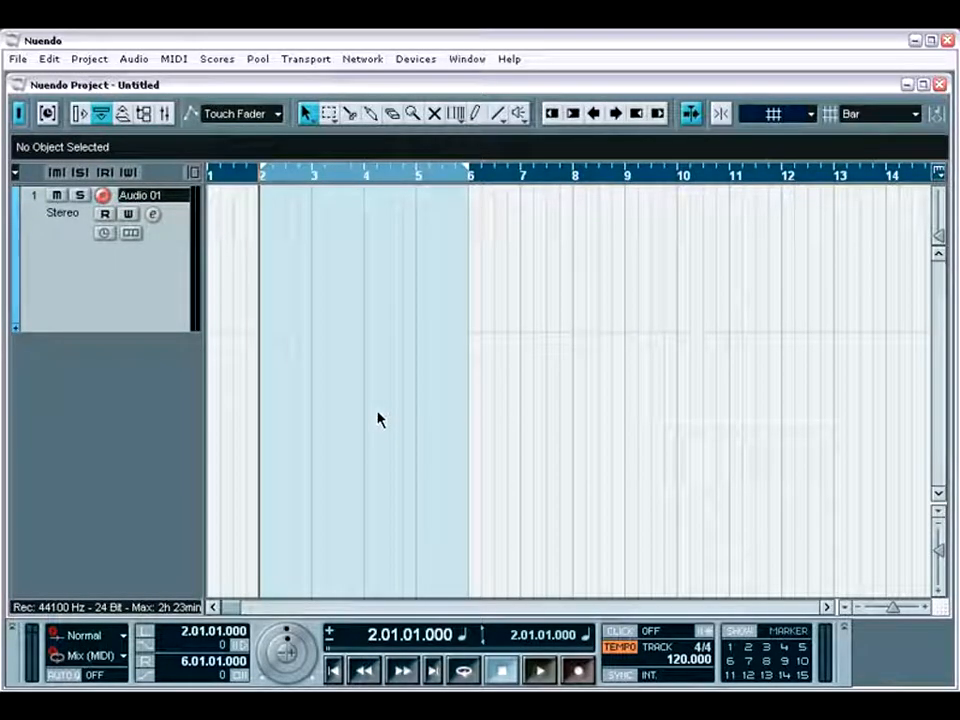
Step: Record a take on the Audio 01 track from bar 2 to about bar 15, and return to the left locator
{"action": "key", "text": "KP_Multiply"}
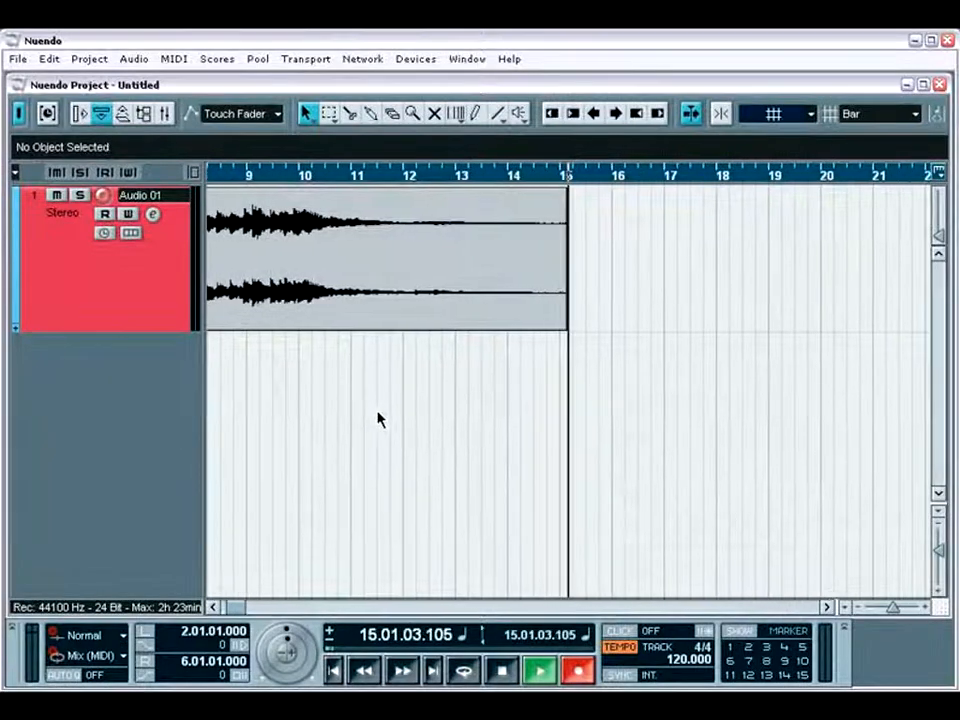
{"action": "key", "text": "space"}
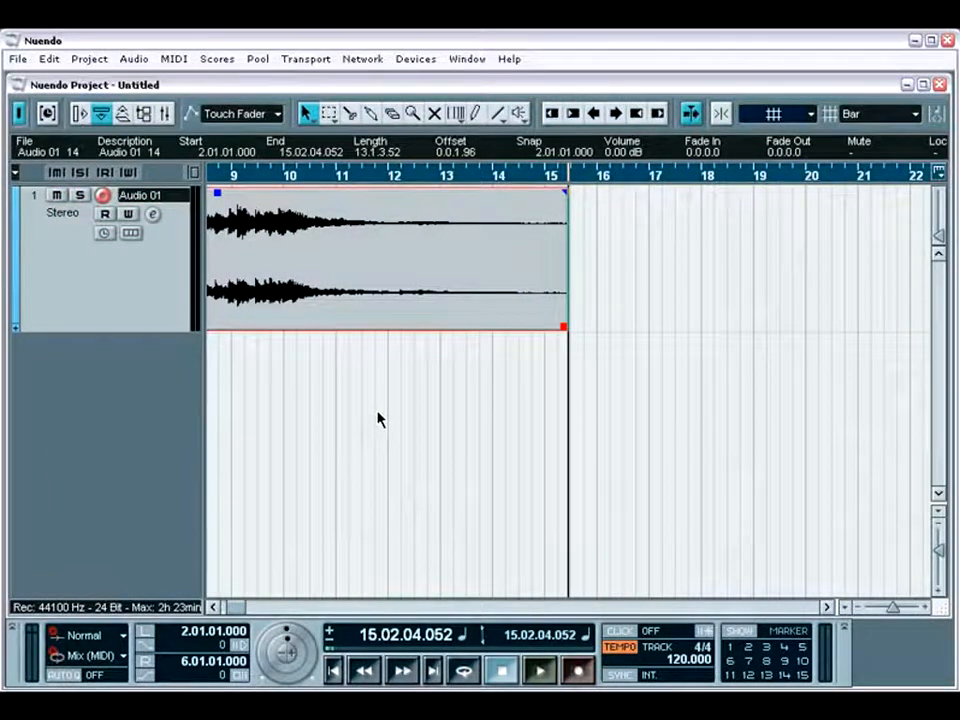
{"action": "key", "text": "KP_1"}
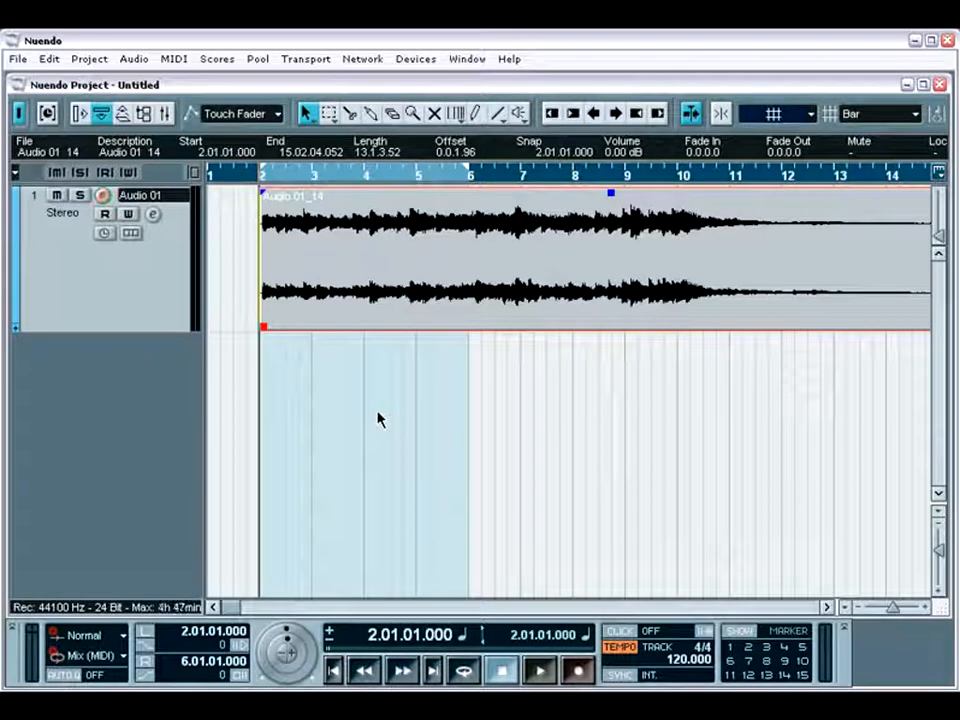
Step: Play back the recorded take on Audio 01 while checking its level in the Mixer, and stop playback
{"action": "key", "text": "space"}
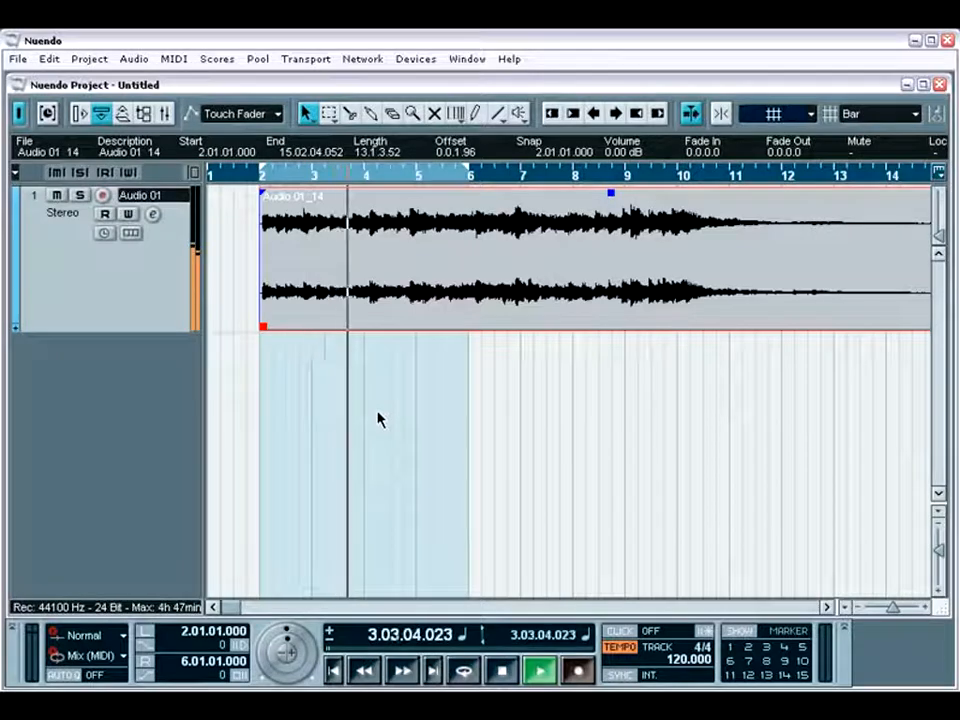
{"action": "left_click", "coordinate": [166, 114]}
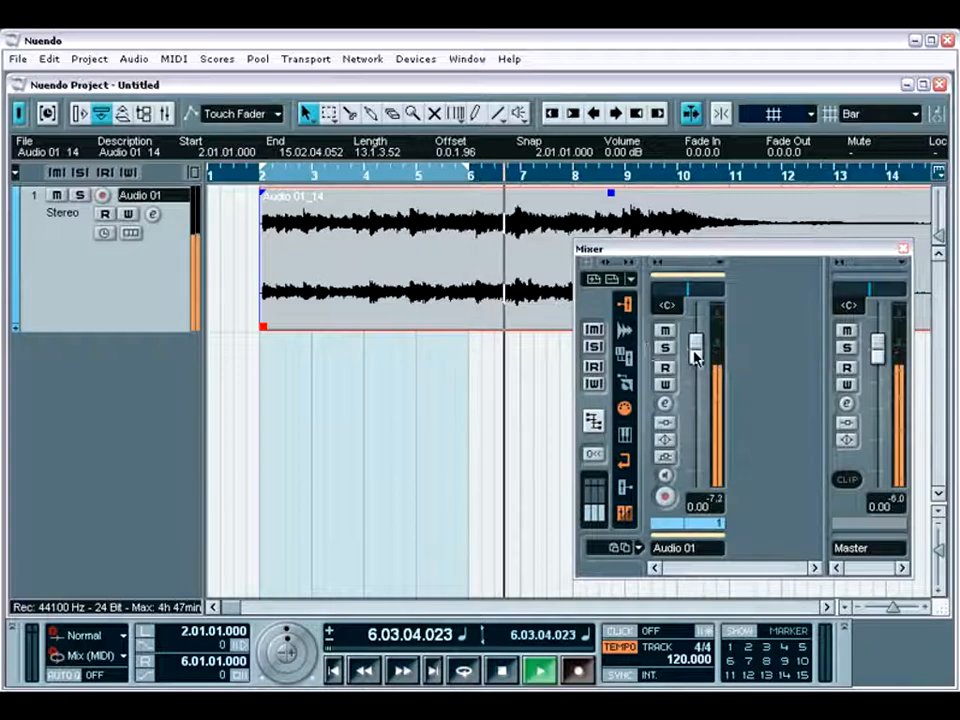
{"action": "mouse_move", "coordinate": [693, 357]}
{"action": "left_mouse_down"}
{"action": "mouse_move", "coordinate": [704, 390]}
{"action": "mouse_move", "coordinate": [703, 354]}
{"action": "left_mouse_up"}
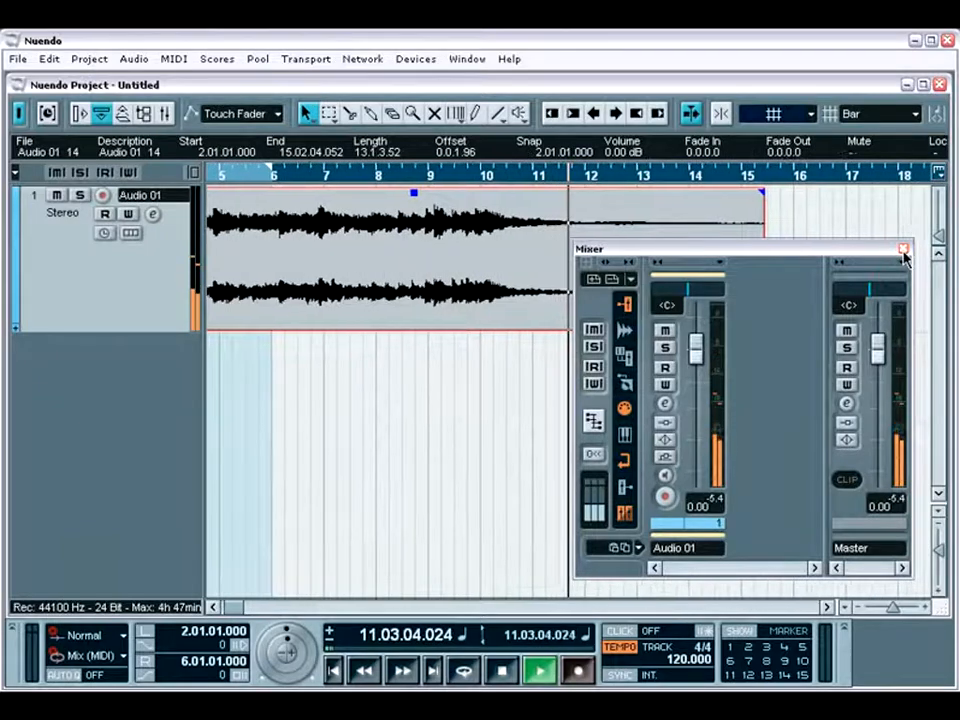
{"action": "left_click", "coordinate": [903, 251]}
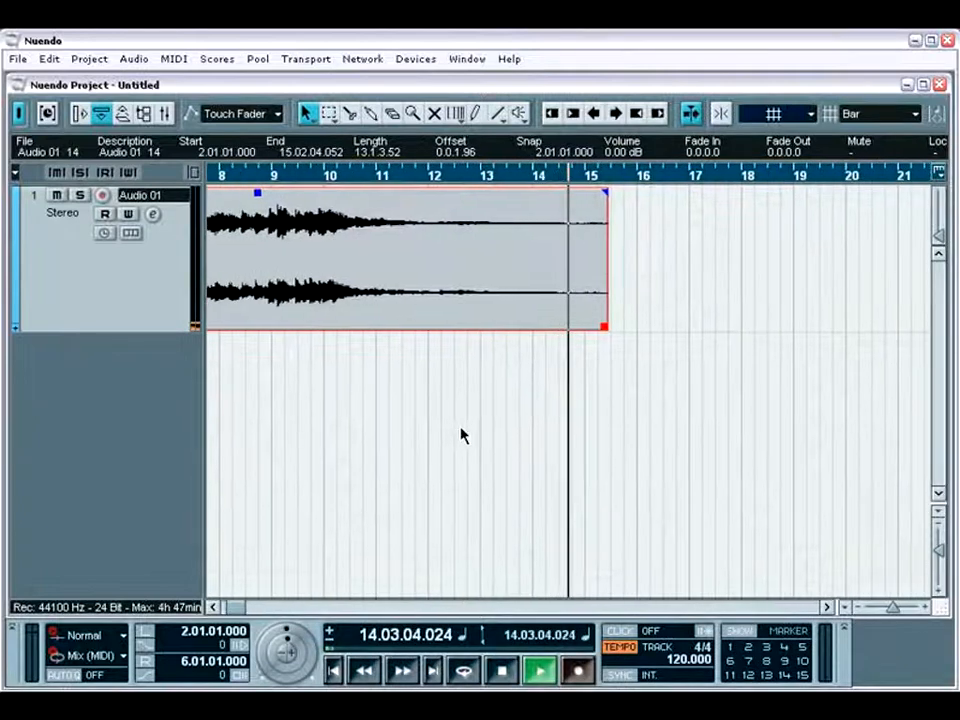
{"action": "key", "text": "space"}
Step: Play from the left locator and punch in two short Normal-mode recordings over the take, around bars 4–5 and 6–7
{"action": "key", "text": "KP_1"}
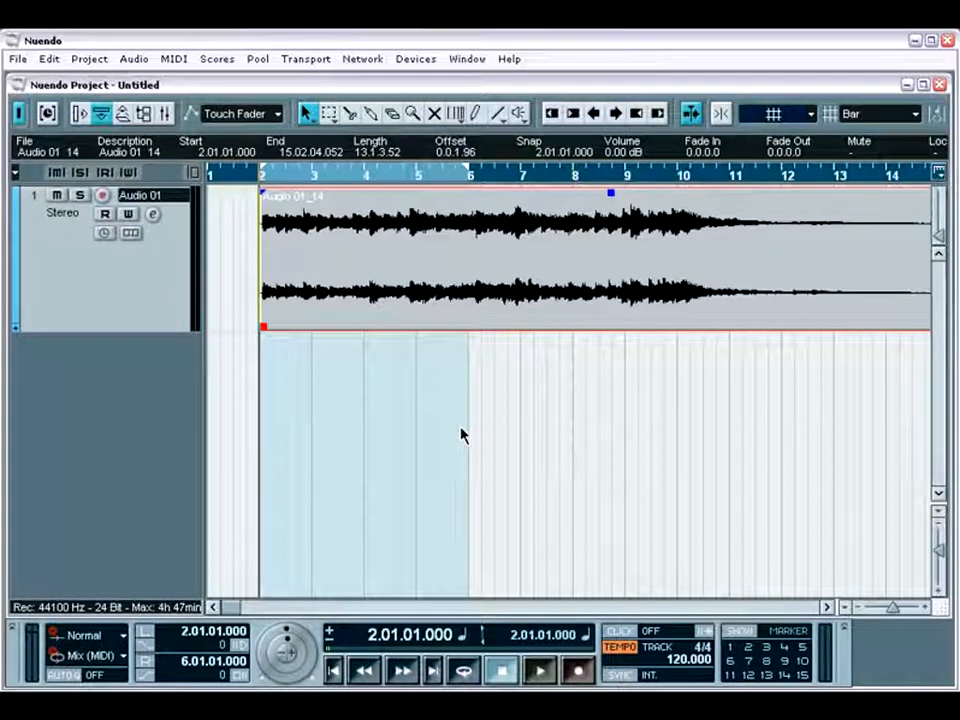
{"action": "key", "text": "space"}
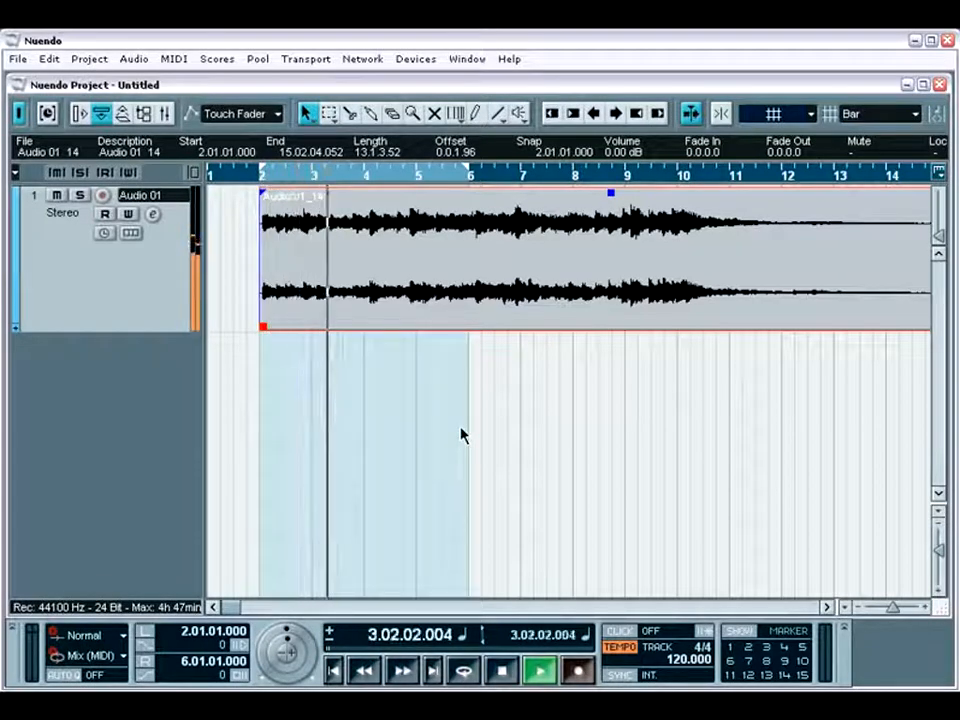
{"action": "key", "text": "KP_Multiply"}
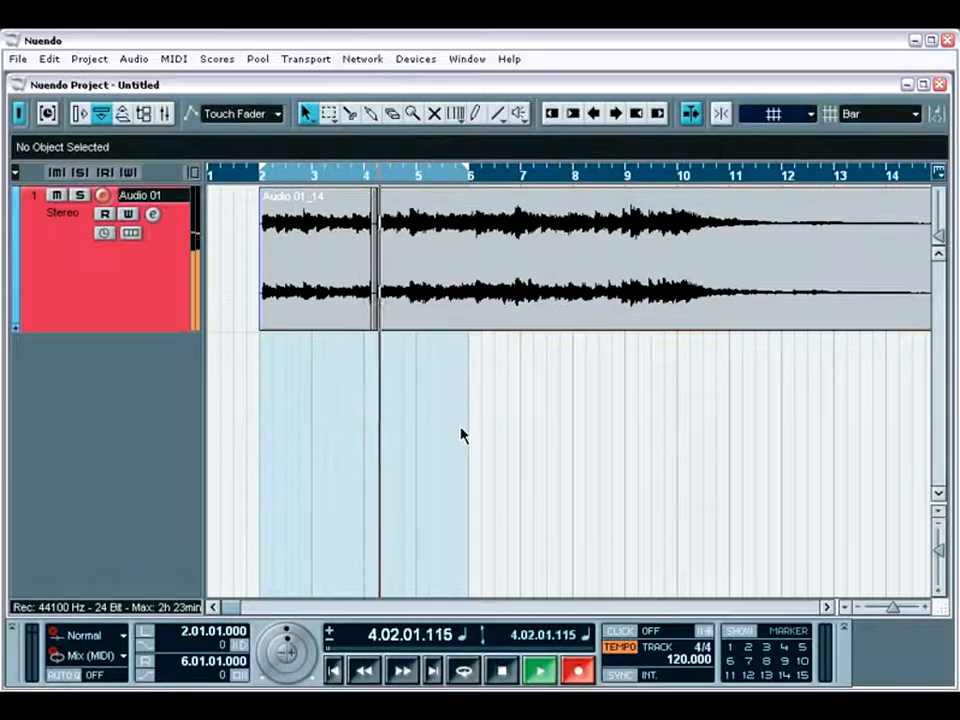
{"action": "key", "text": "KP_Multiply"}
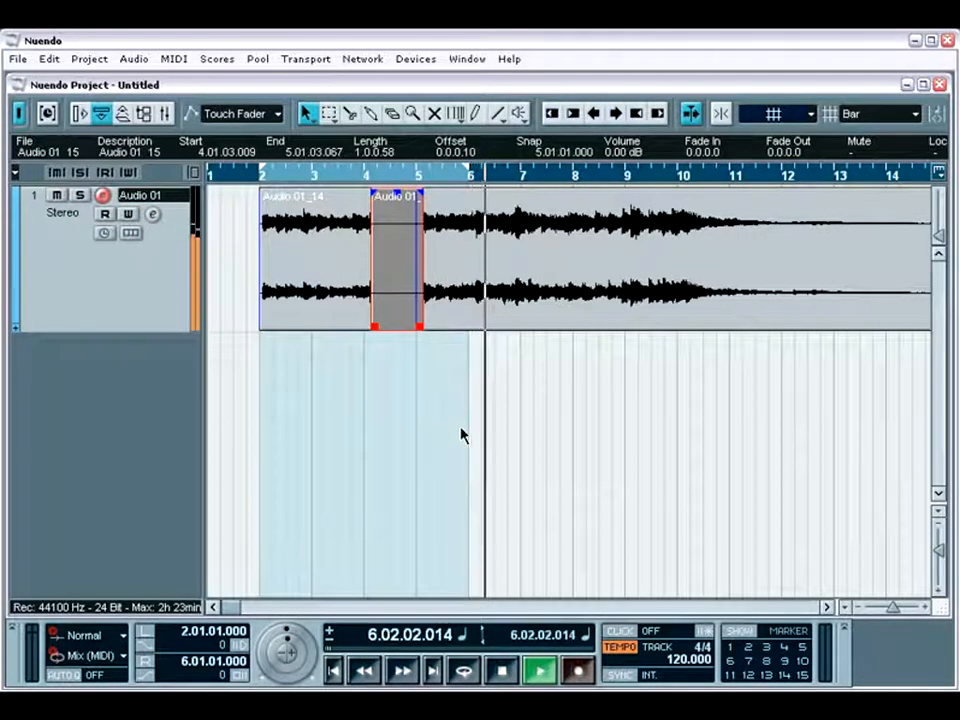
{"action": "key", "text": "KP_Multiply"}
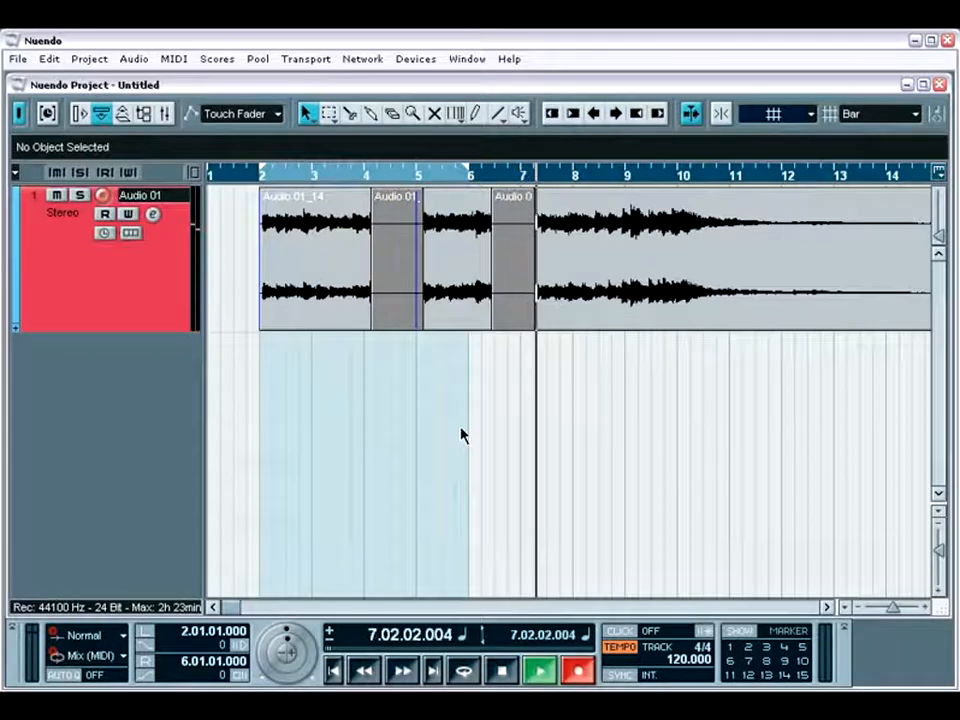
{"action": "key", "text": "KP_Multiply"}
{"action": "key", "text": "space"}
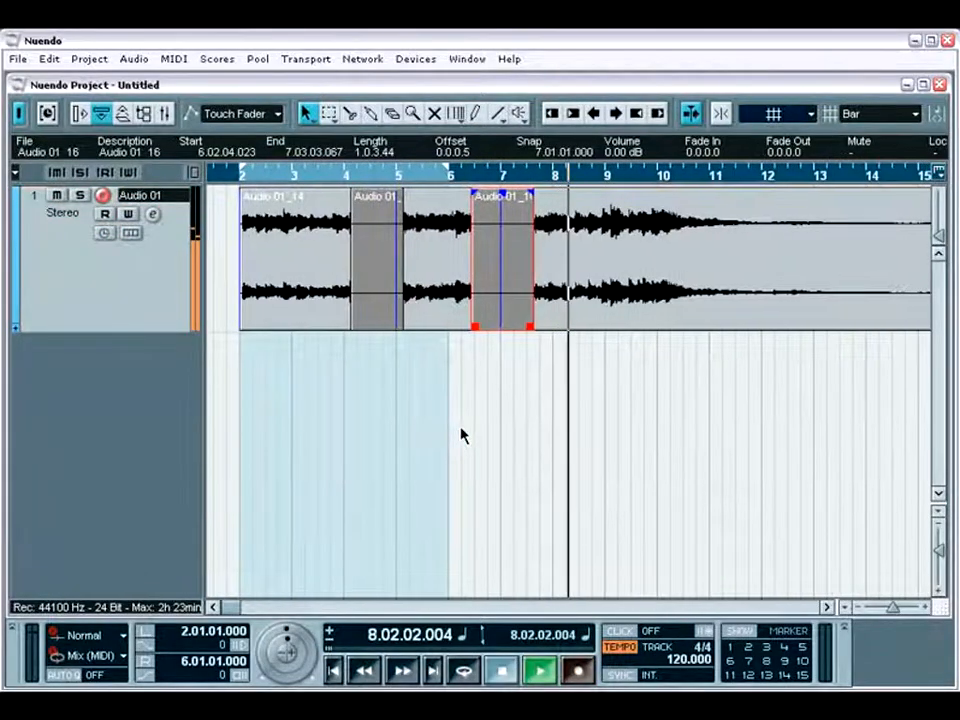
Step: Move the first punched-in clip on Audio 01 earlier so that it starts just before bar 3
{"action": "left_click", "coordinate": [375, 318]}
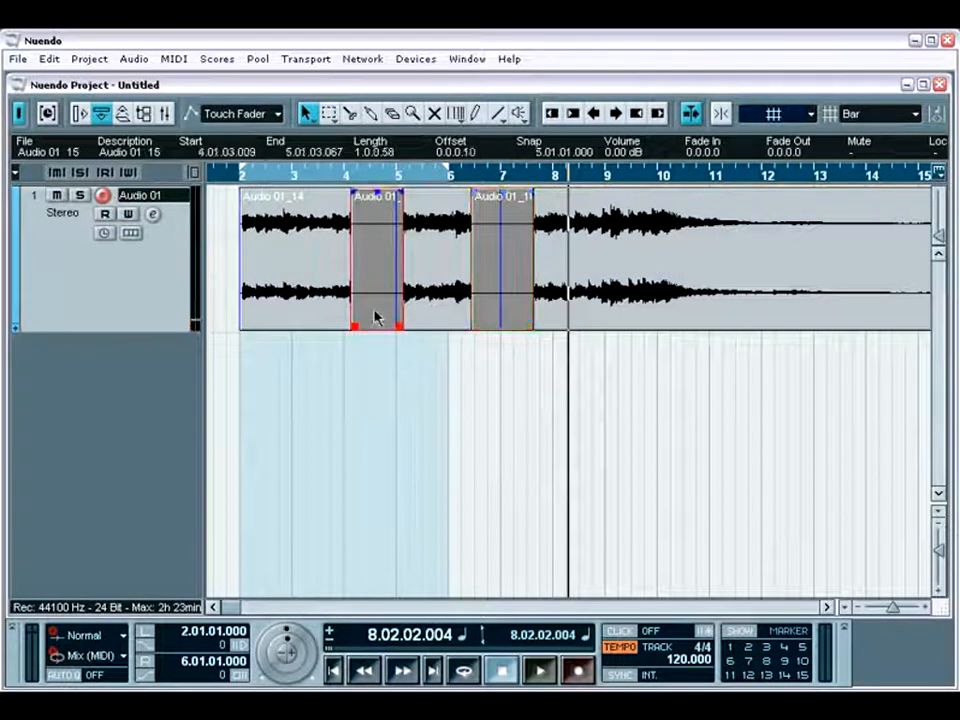
{"action": "left_click_drag", "start_coordinate": [375, 318], "coordinate": [321, 307]}
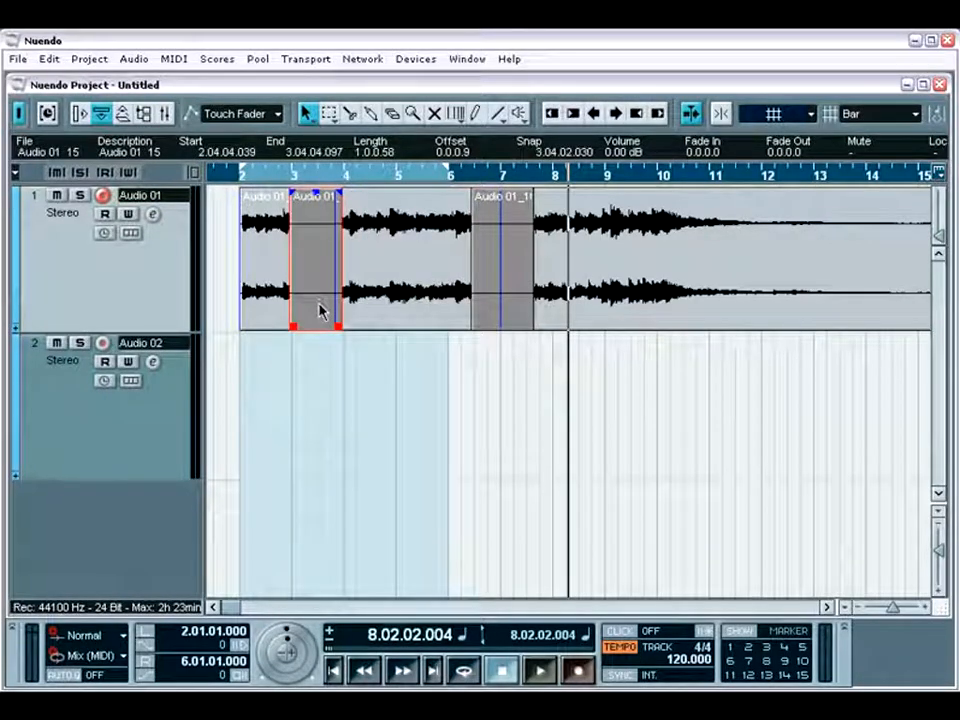
Step: Set the linear record mode to Replace and punch in two short recordings on Audio 01, starting around bars 9 and 10
{"action": "left_click", "coordinate": [123, 635]}
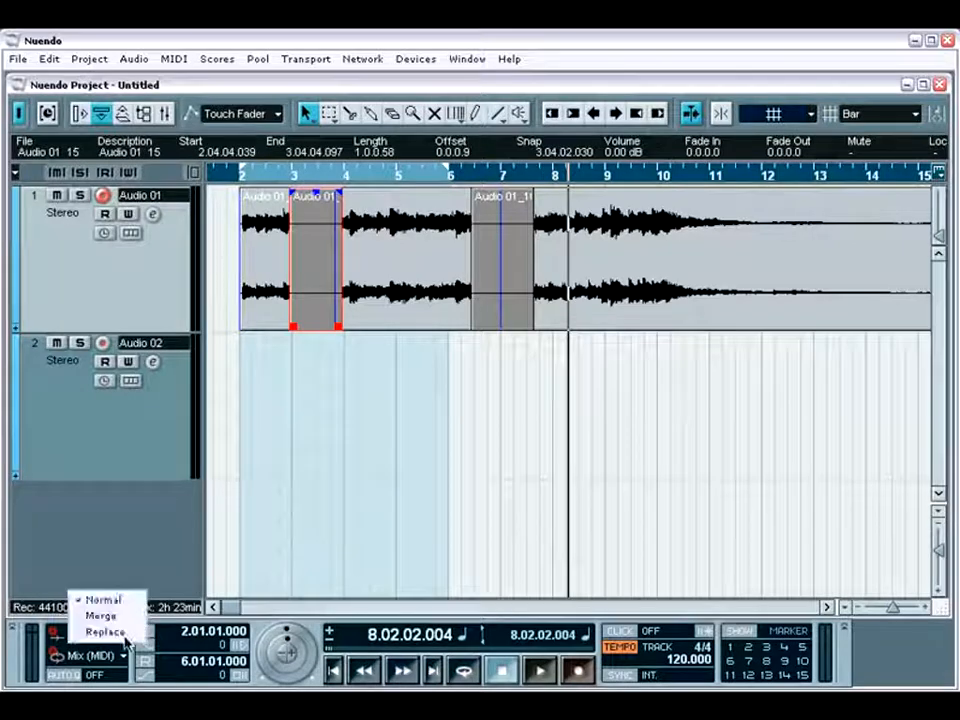
{"action": "left_click", "coordinate": [122, 631]}
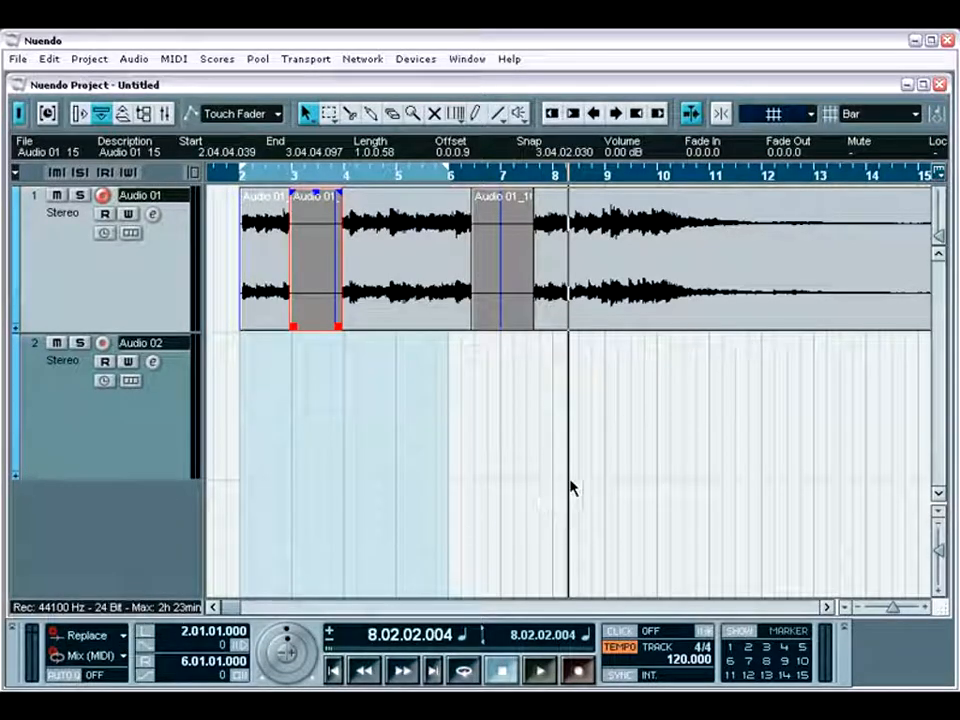
{"action": "key", "text": "space"}
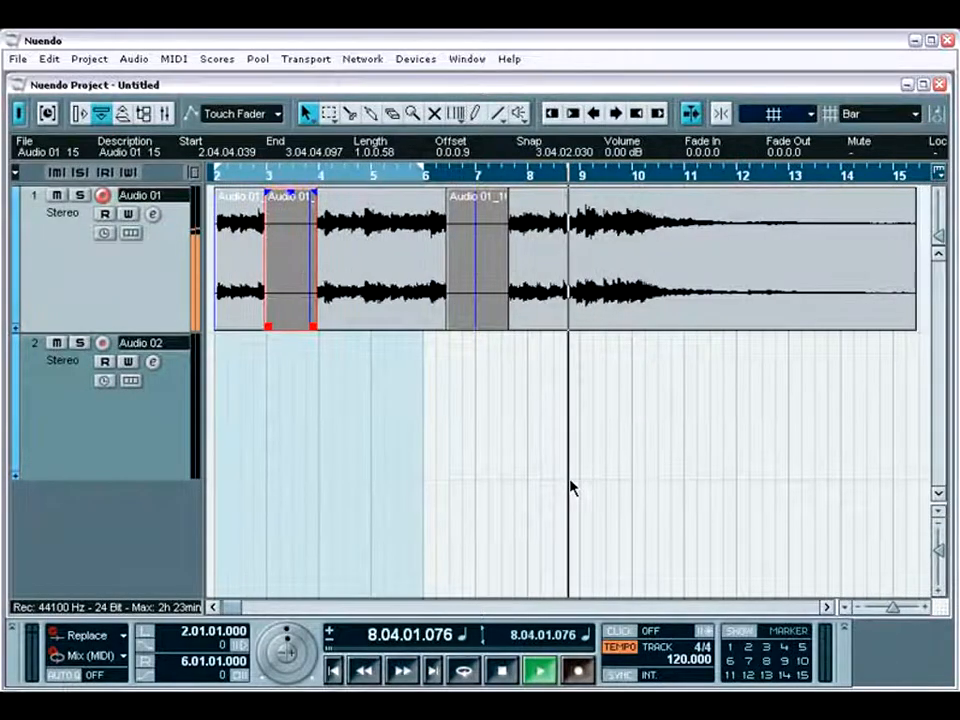
{"action": "key", "text": "KP_Multiply"}
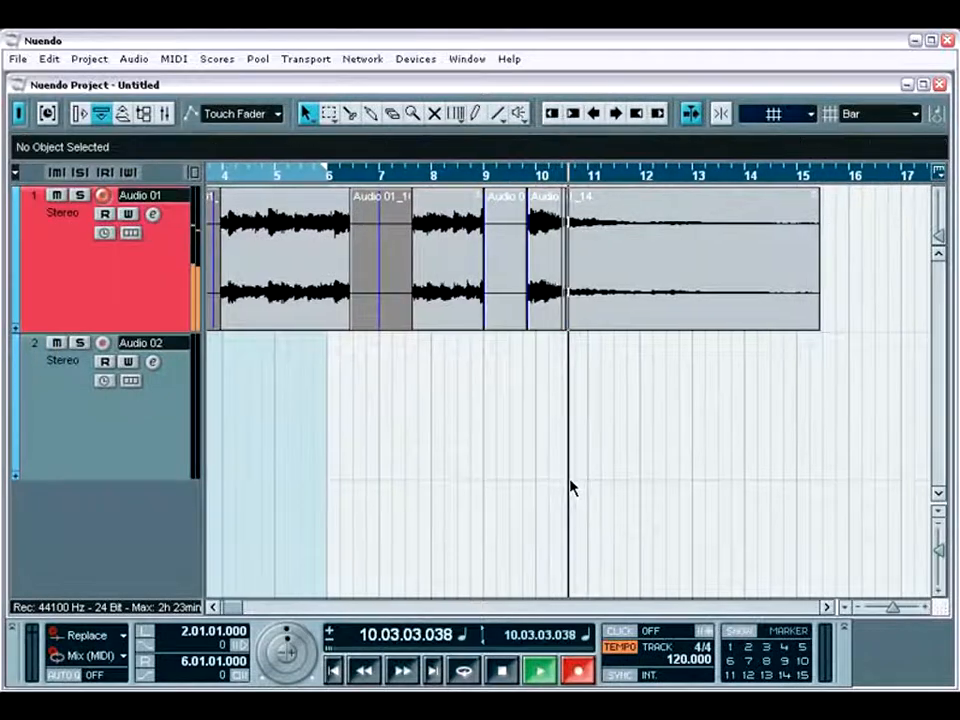
{"action": "key", "text": "KP_Multiply"}
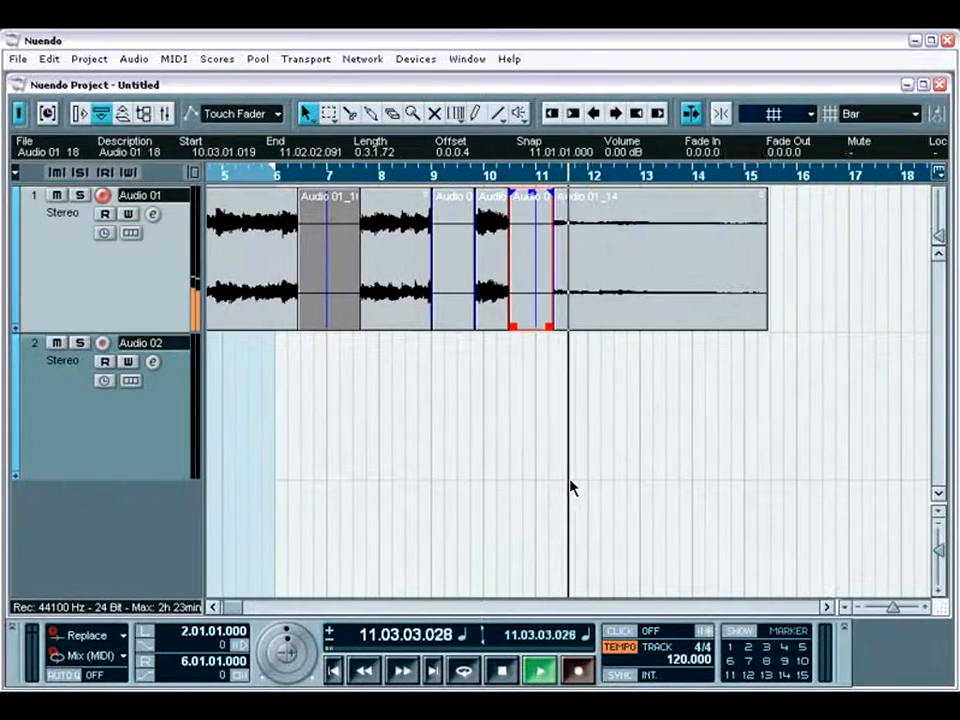
{"action": "key", "text": "space"}
Step: Examine the separate clips around the Replace-mode recordings on Audio 01 by selecting them one after another
{"action": "left_click", "coordinate": [484, 312]}
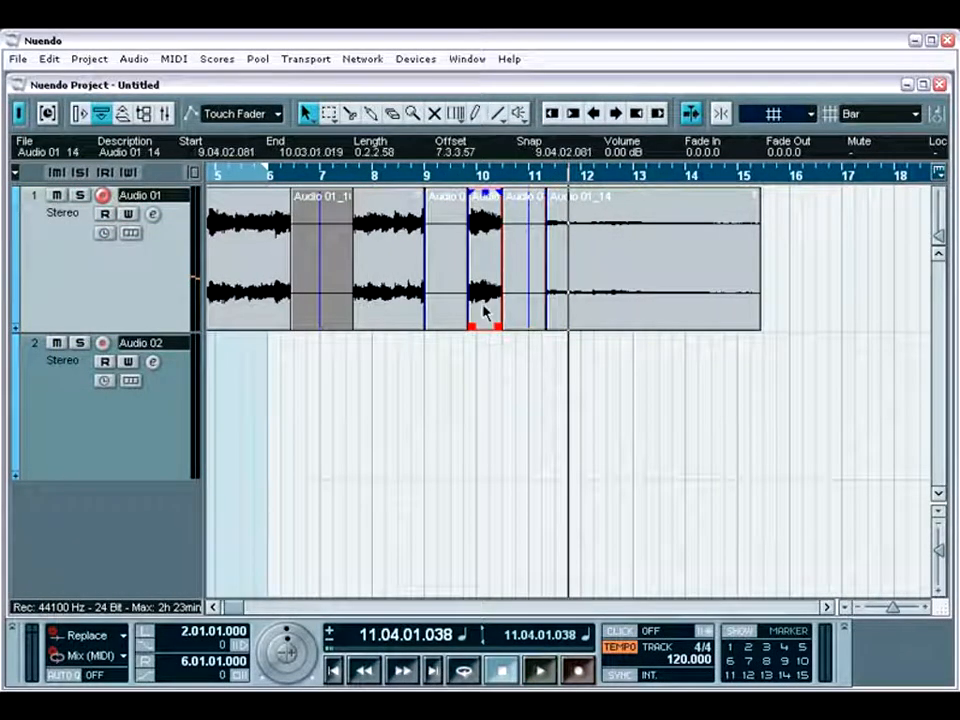
{"action": "left_click", "coordinate": [448, 316]}
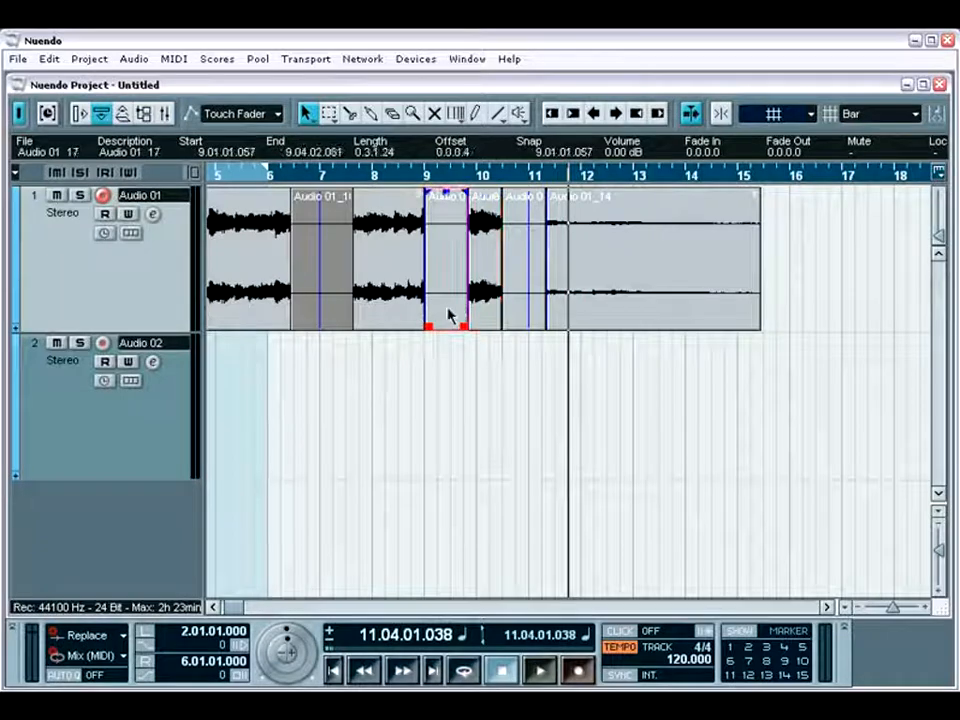
{"action": "left_click", "coordinate": [565, 314]}
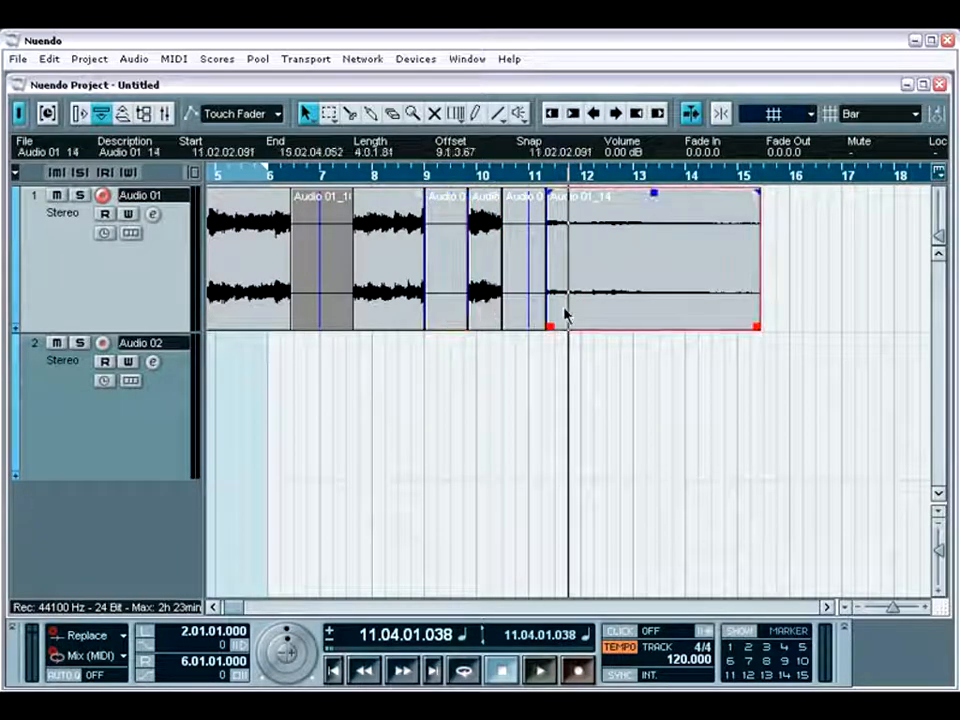
{"action": "left_click", "coordinate": [491, 315]}
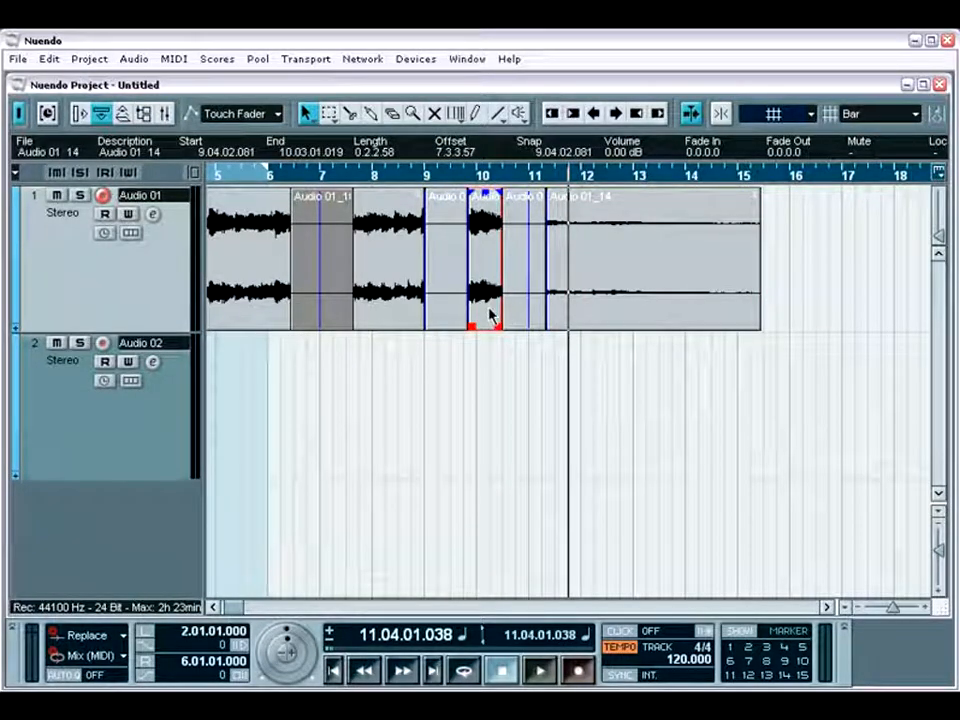
Step: Record-enable Audio 02 as well and record both audio tracks at the same time from between bars 11 and 12
{"action": "left_click", "coordinate": [103, 344]}
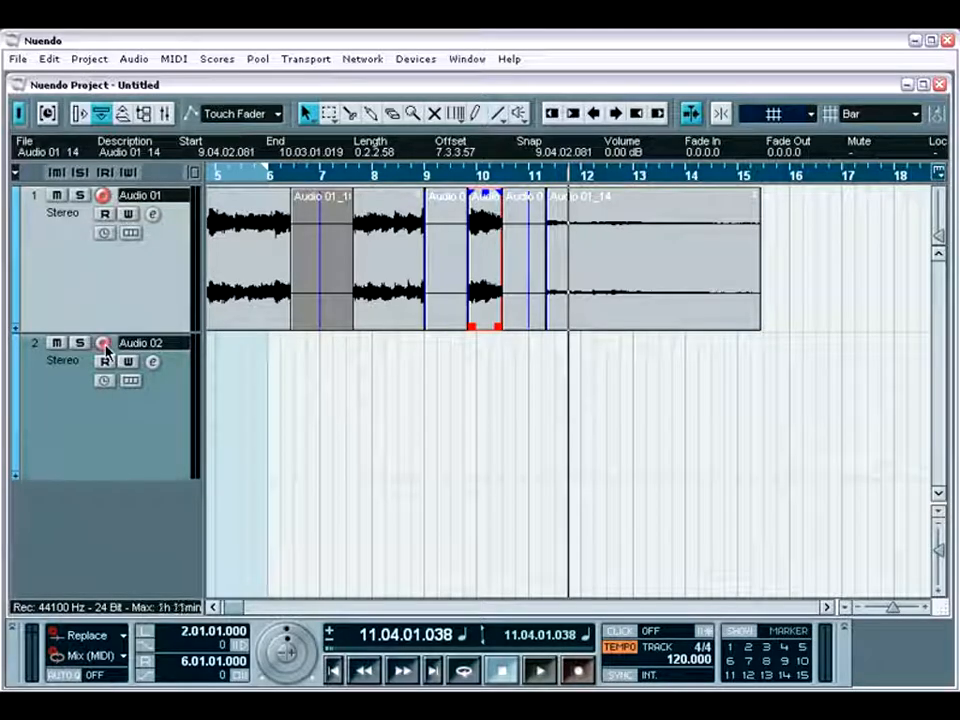
{"action": "key", "text": "KP_Multiply"}
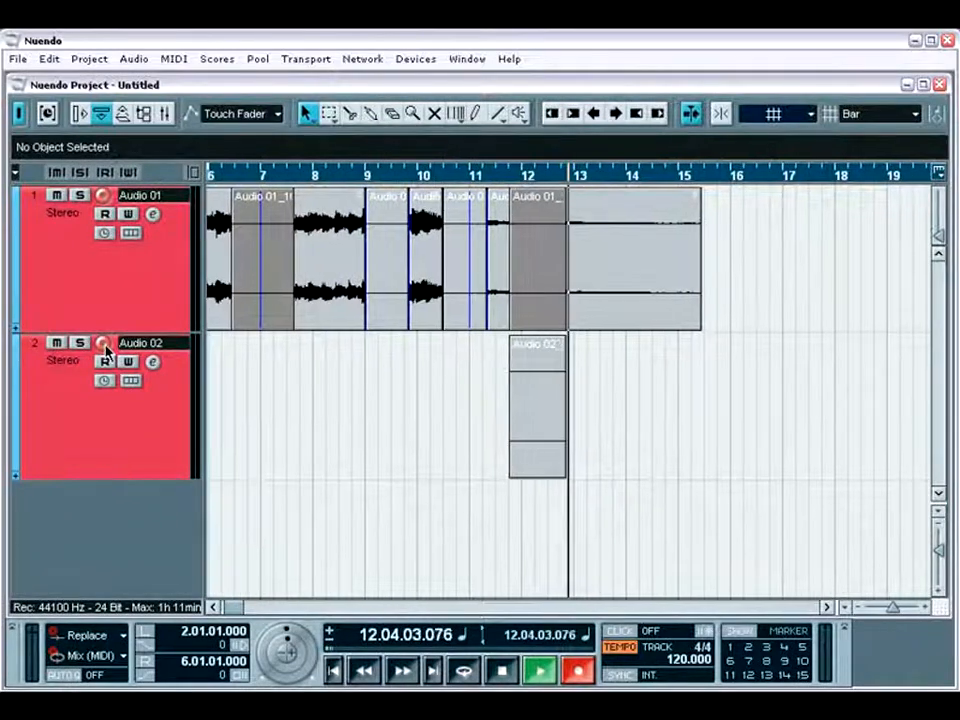
{"action": "key", "text": "space"}
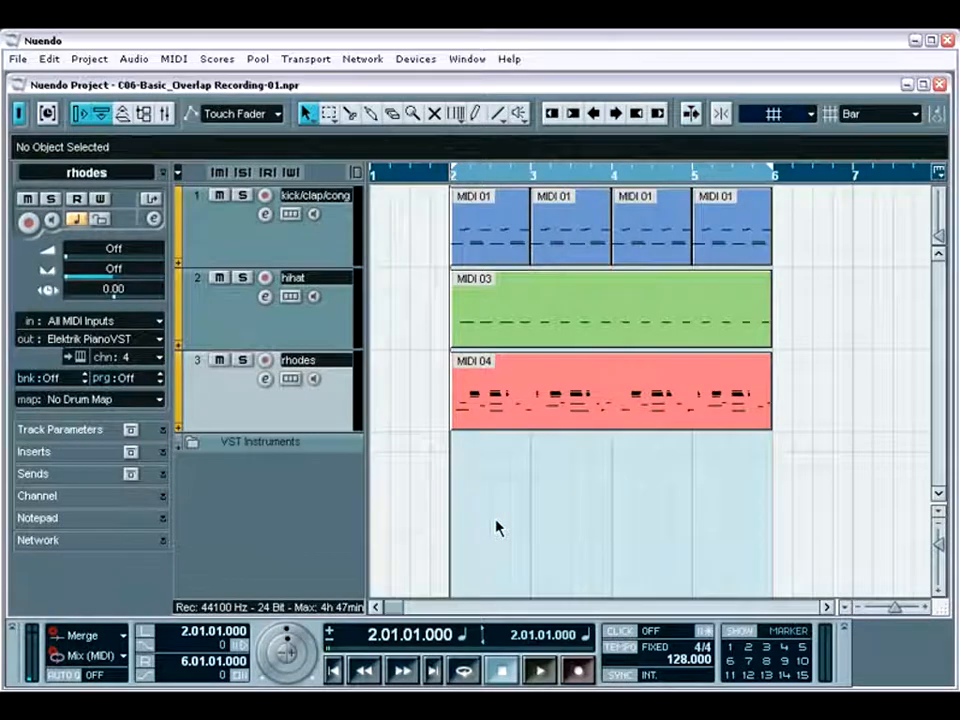
Step: Play the MIDI arrangement in the C06-Basic_Overlap Recording-01 project from bar 2 past bar 6
{"action": "key", "text": "space"}
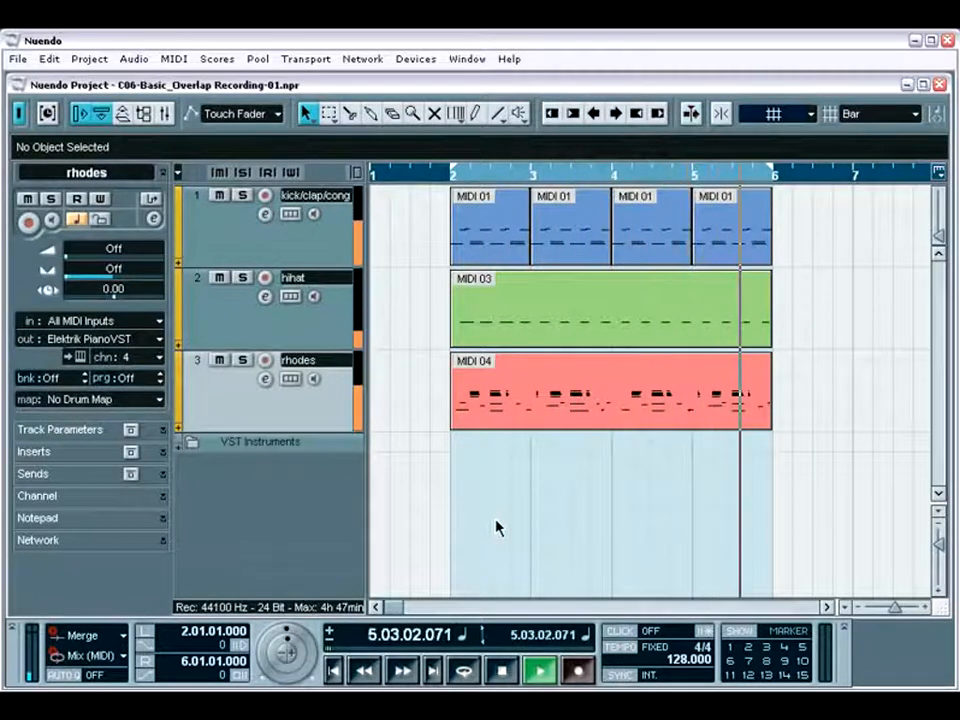
{"action": "key", "text": "space"}
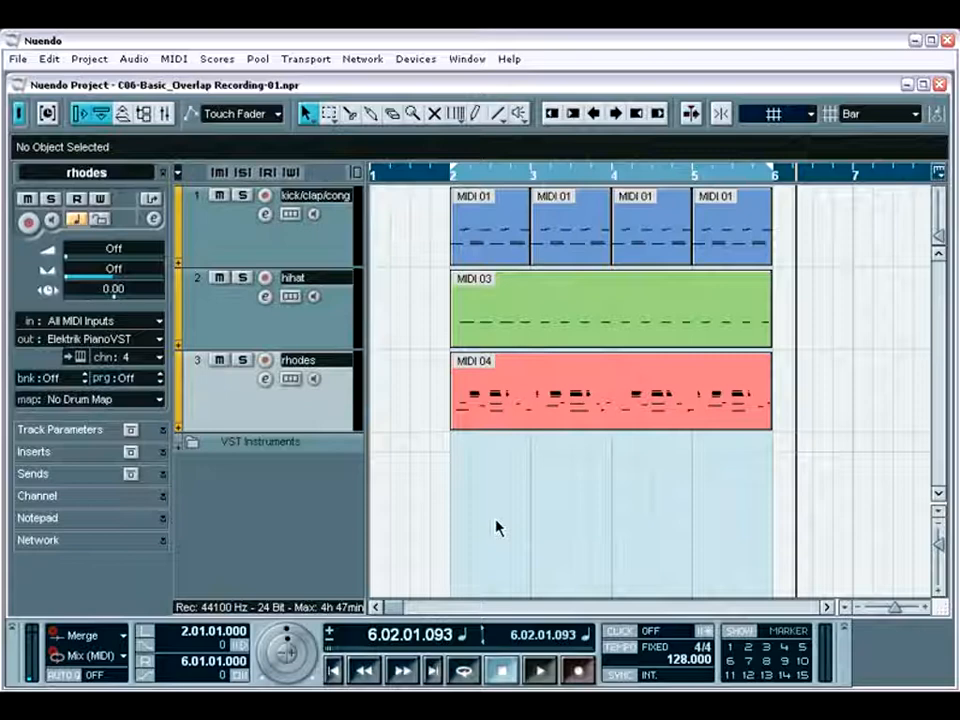
Step: Add a stereo audio track to the MIDI project
{"action": "right_click", "coordinate": [291, 490]}
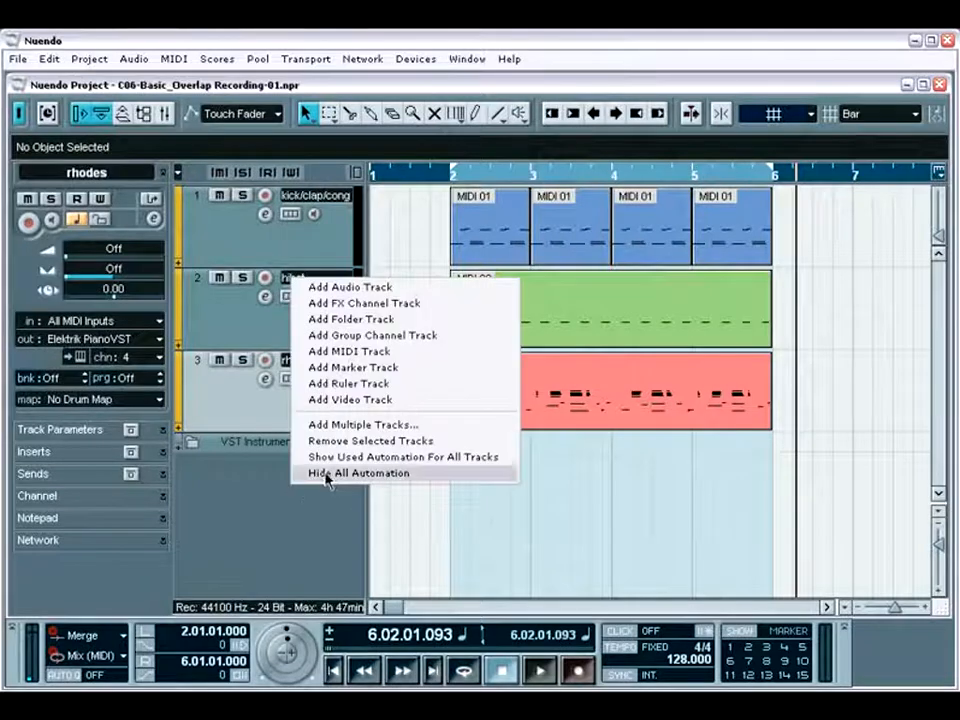
{"action": "left_click", "coordinate": [360, 287]}
{"action": "left_click", "coordinate": [471, 407]}
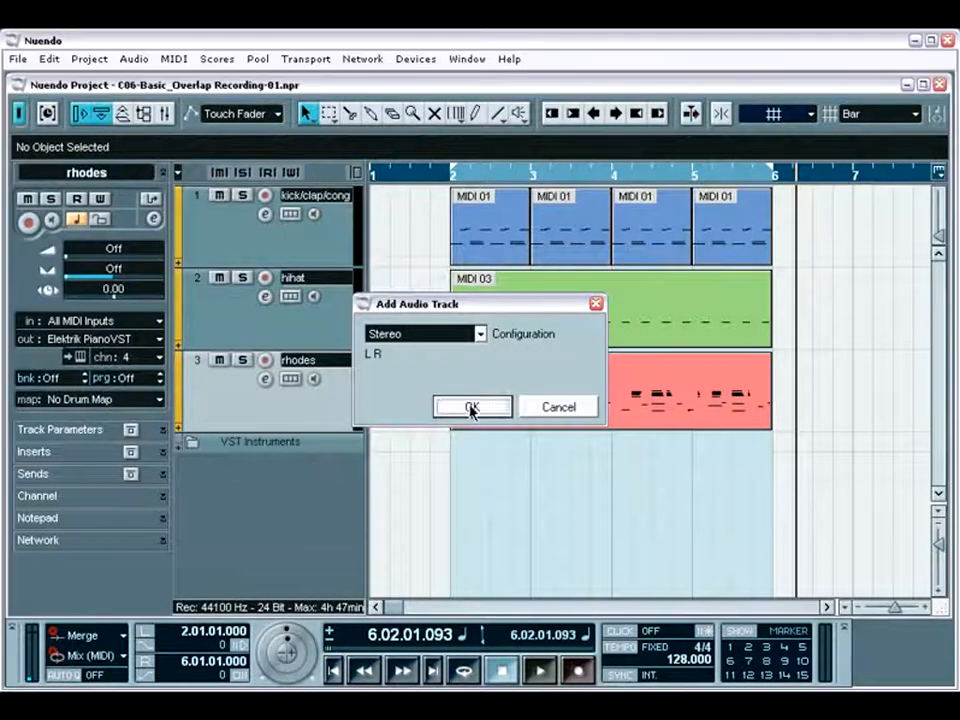
Step: Record-enable the new Audio 01 track with input monitoring on, and check the Stereo In level in the mixer
{"action": "left_click", "coordinate": [266, 443]}
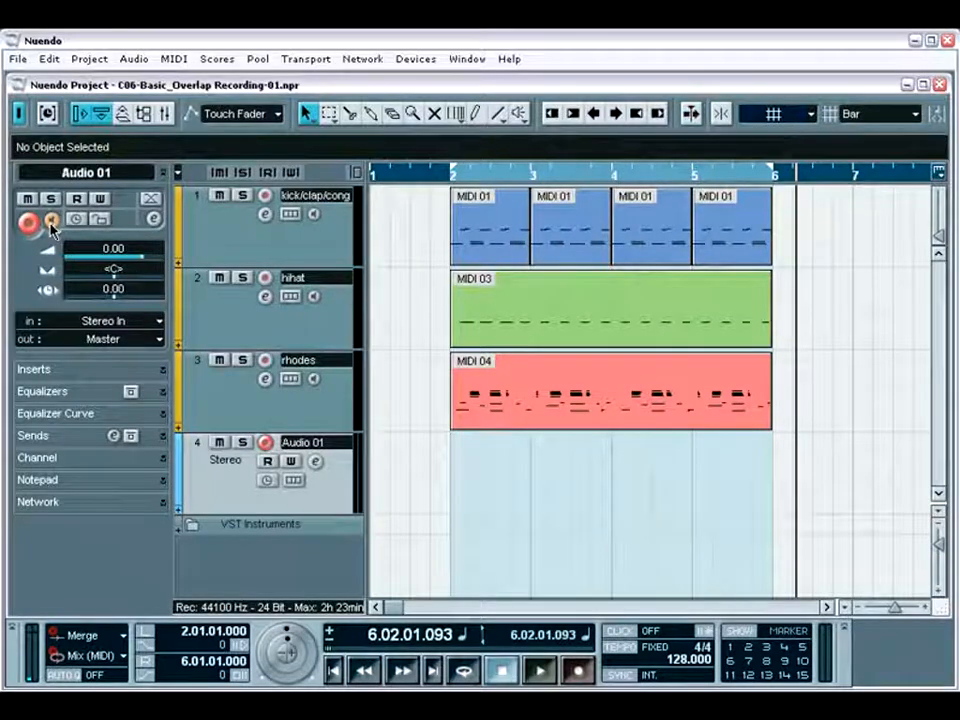
{"action": "left_click", "coordinate": [164, 116]}
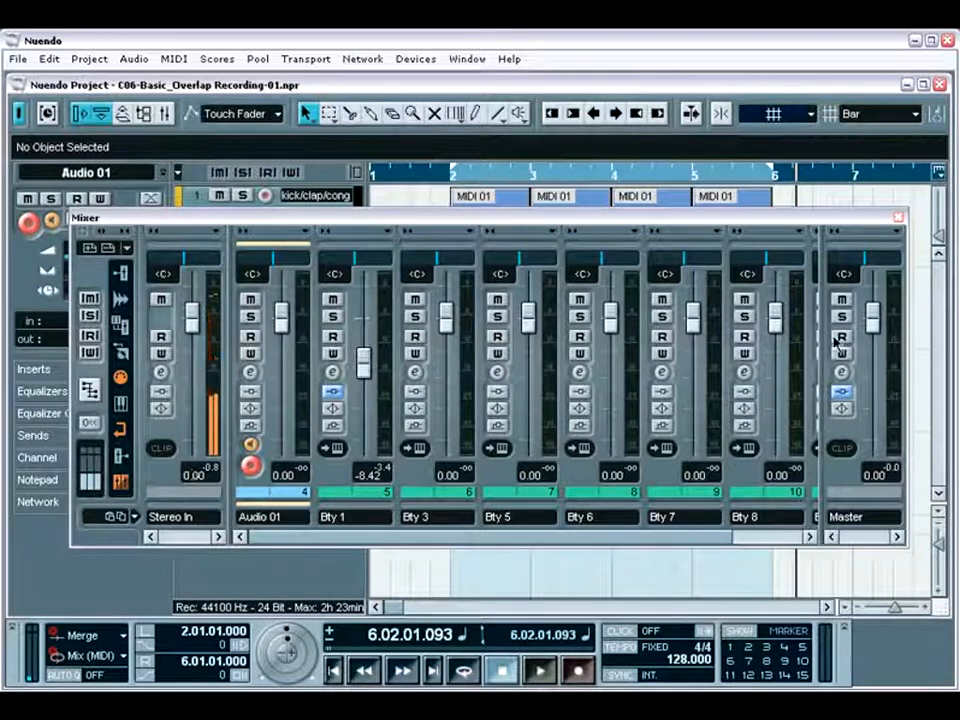
{"action": "left_click", "coordinate": [897, 216]}
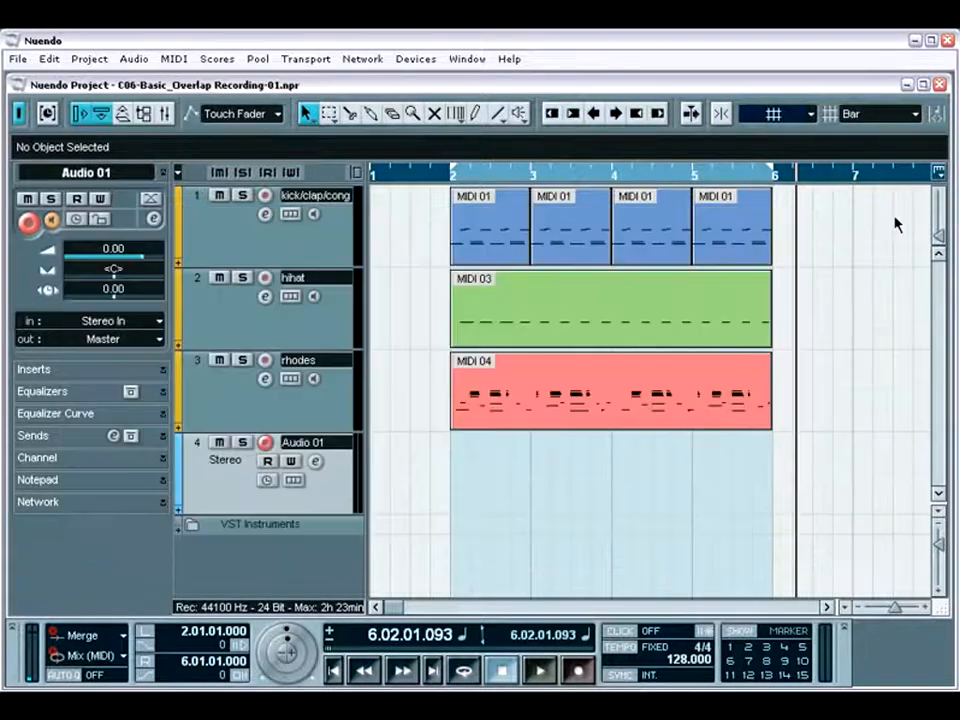
Step: Turn on the metronome click and record Audio 01 over the MIDI arrangement from bar 2 to just past bar 6
{"action": "key", "text": "KP_1"}
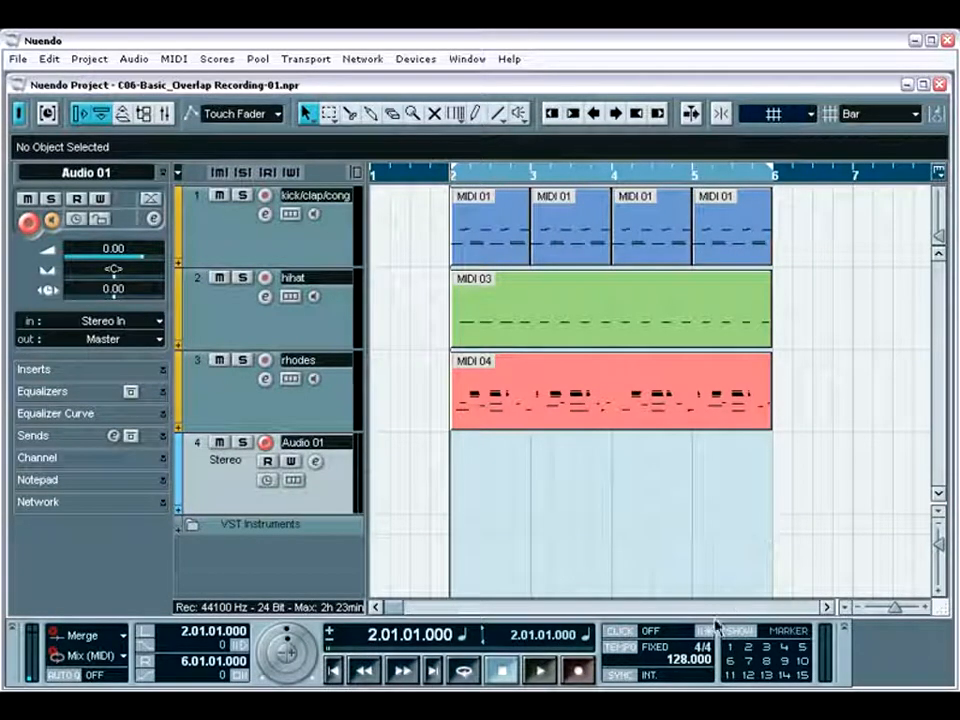
{"action": "left_click", "coordinate": [620, 632]}
{"action": "key", "text": "KP_Multiply"}
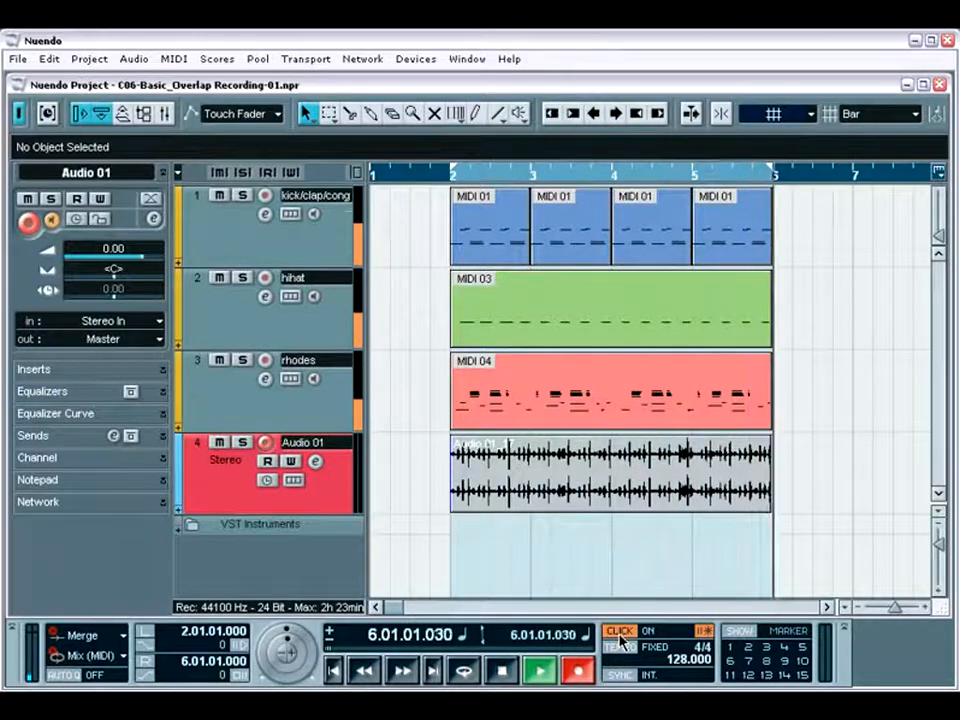
{"action": "key", "text": "space"}
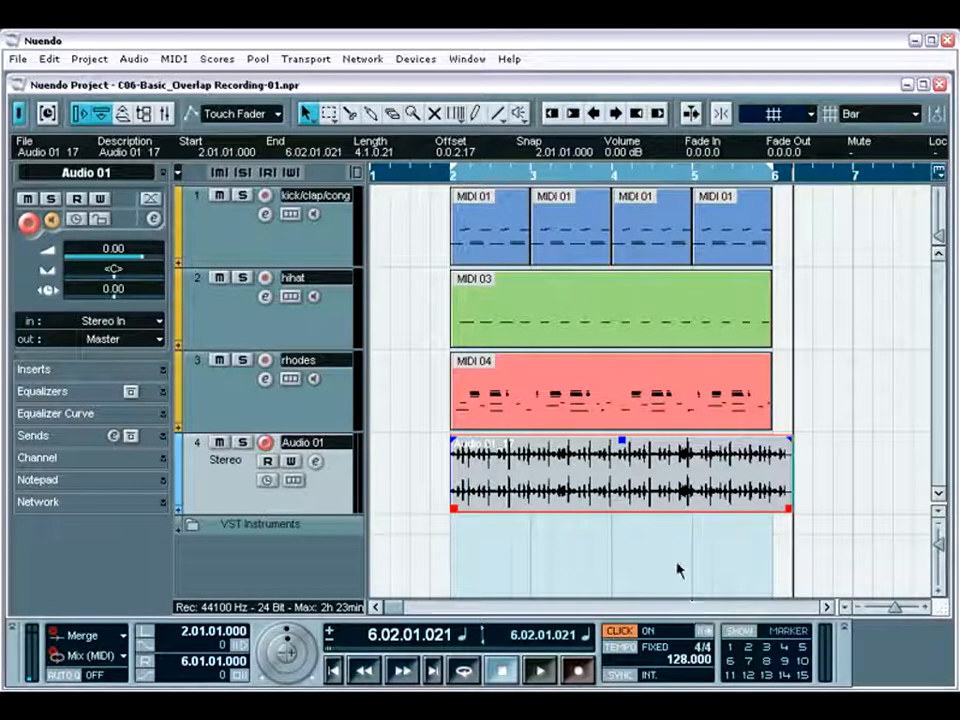
Step: Play the arrangement from bar 2 and punch in a new recording on Audio 01 from about the middle of bar 4 to bar 6
{"action": "key", "text": "KP_1"}
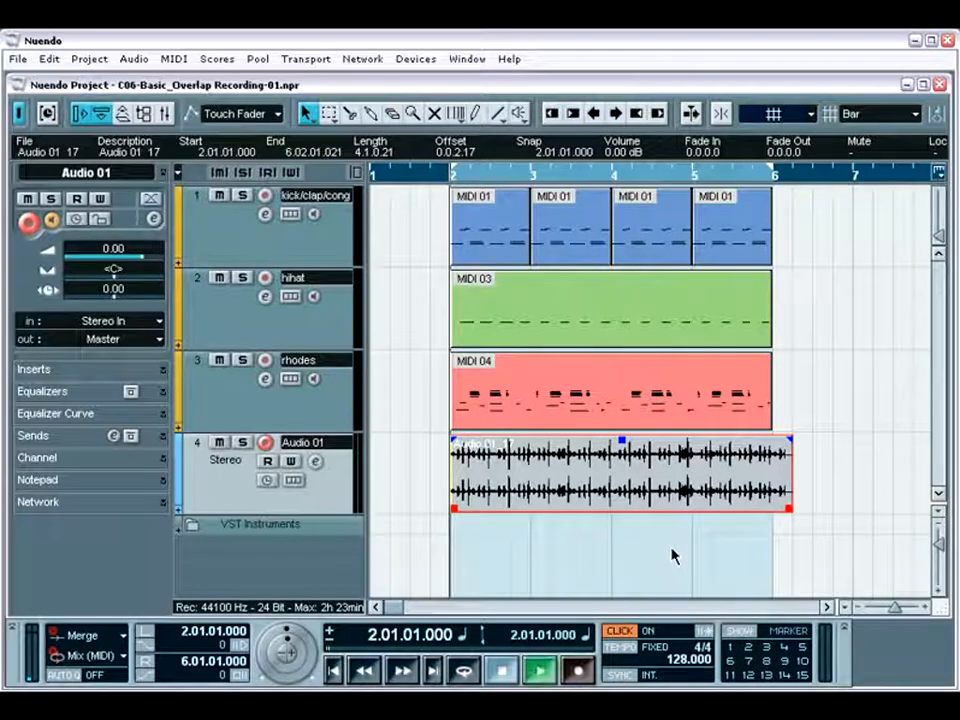
{"action": "key", "text": "space"}
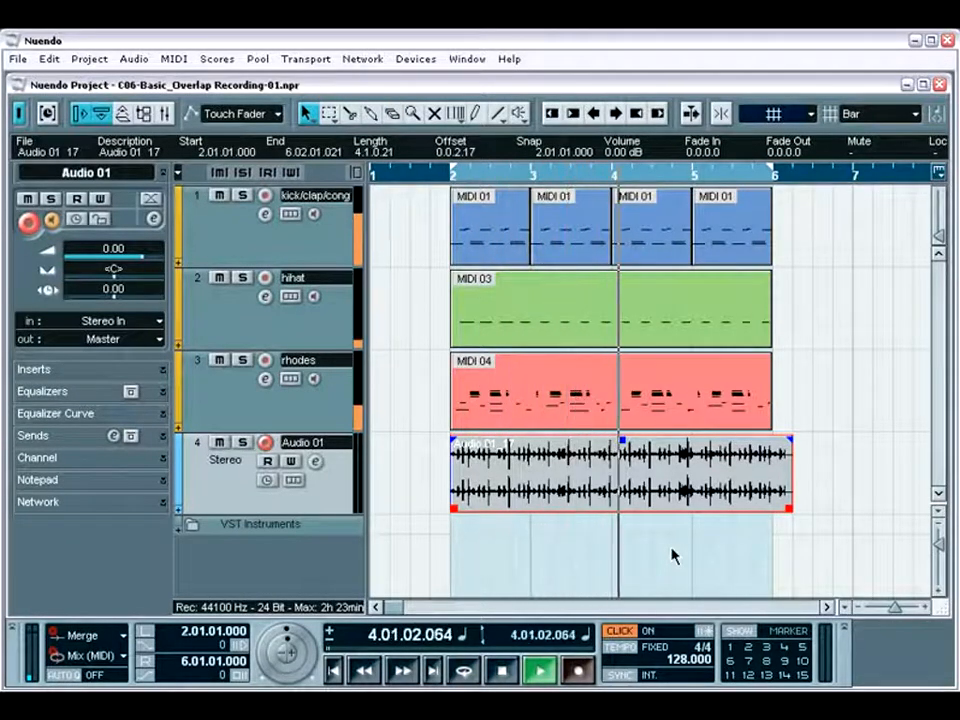
{"action": "key", "text": "KP_Multiply"}
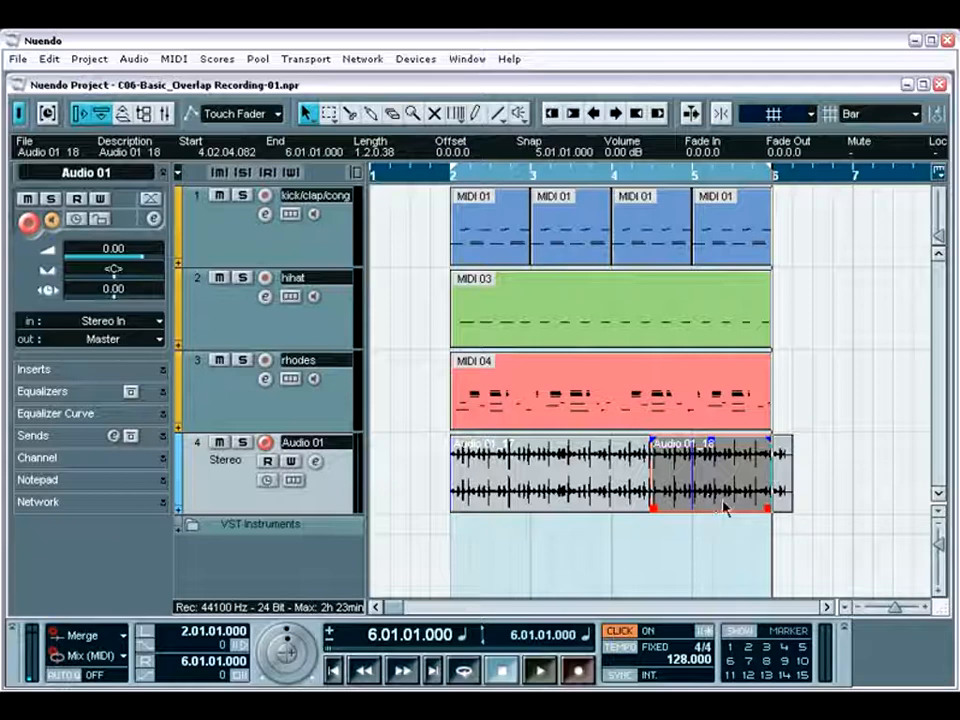
Step: Trim the punched-in clip on Audio 01 to start at about 4.03.03.008 and end at about 5.02.03.101
{"action": "left_click_drag", "start_coordinate": [766, 510], "coordinate": [721, 510]}
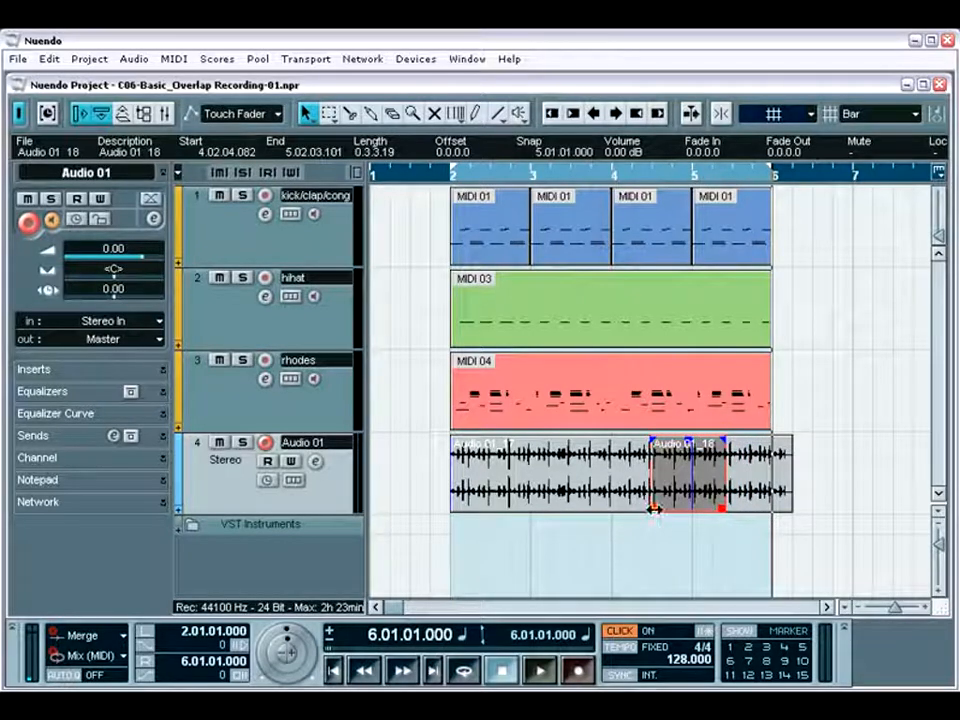
{"action": "left_click_drag", "start_coordinate": [653, 508], "coordinate": [666, 509]}
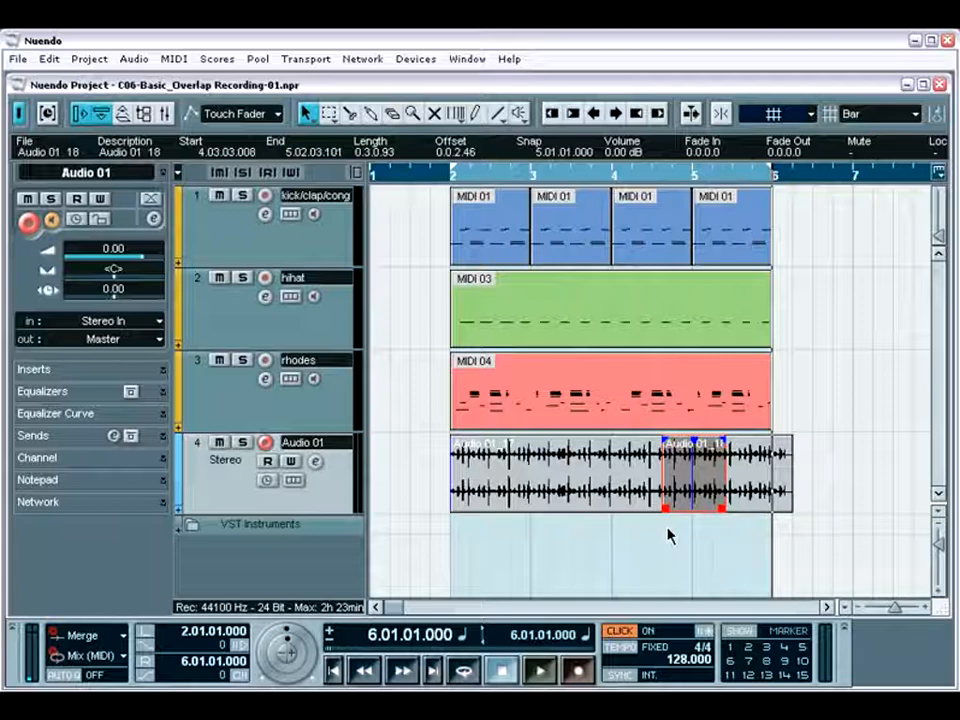